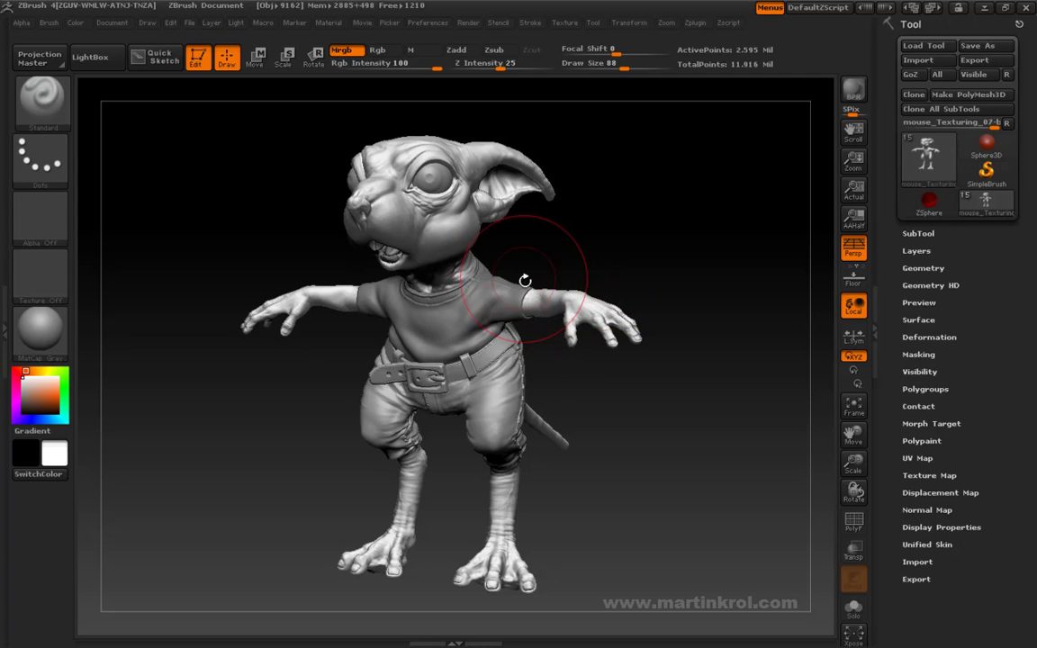
Set the brush draw size to 70.
drag(584, 265, 467, 306)
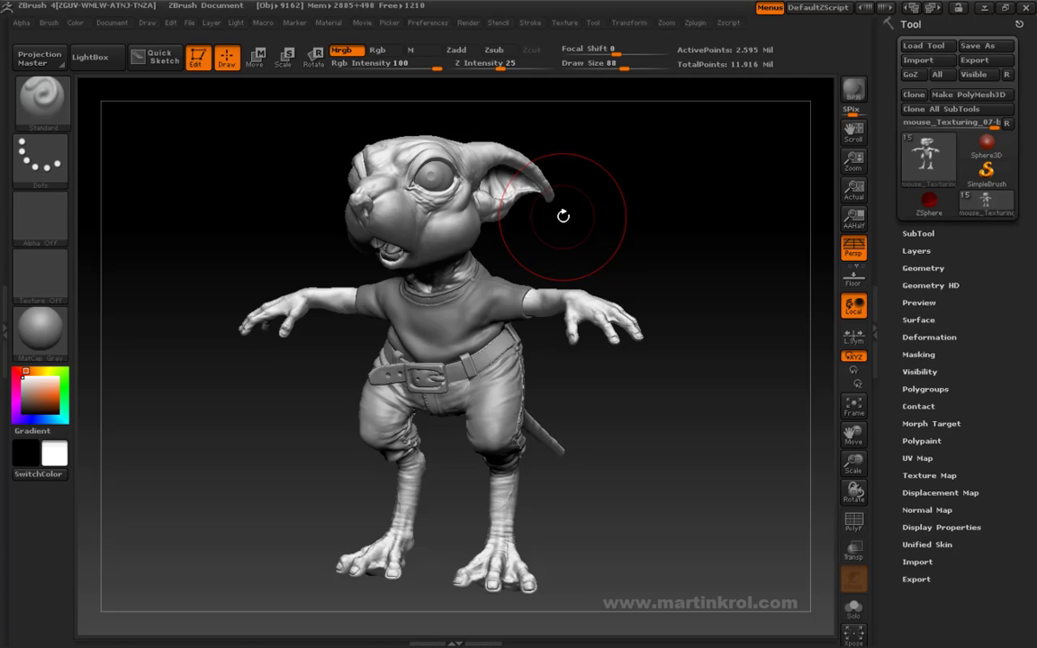
drag(563, 216, 530, 282)
key(space)
mouse_move(630, 251)
mouse_down()
mouse_move(618, 165)
mouse_move(624, 224)
mouse_move(461, 311)
mouse_up()
mouse_move(620, 215)
mouse_down()
mouse_move(631, 160)
mouse_move(618, 162)
mouse_move(605, 231)
mouse_move(572, 239)
mouse_move(592, 243)
mouse_move(581, 243)
mouse_up()
key(space)
drag(581, 238, 597, 234)
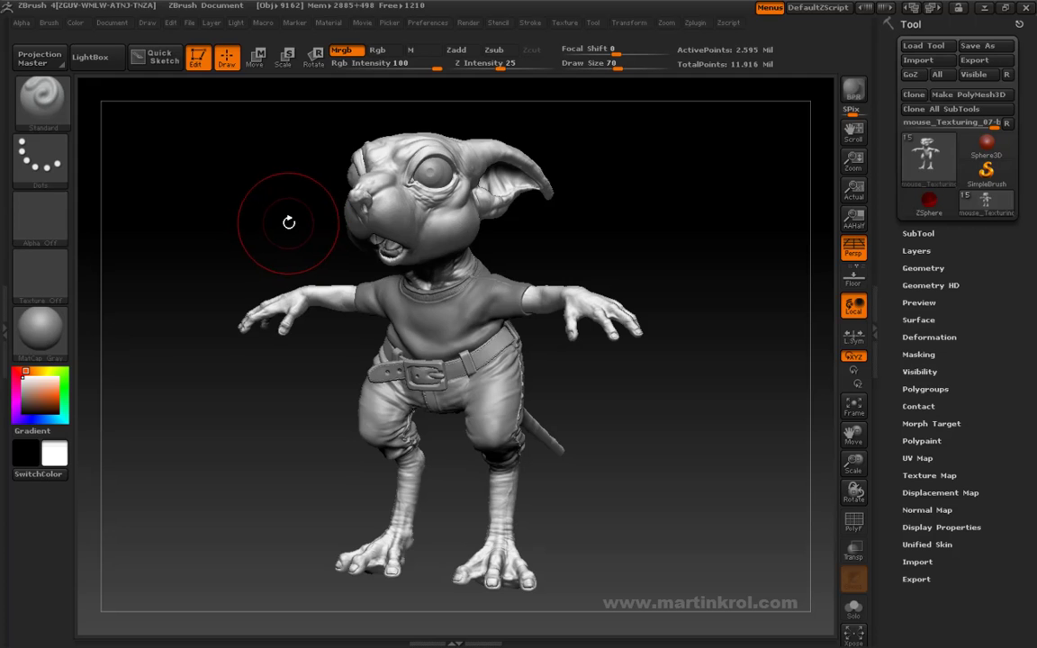
click(41, 96)
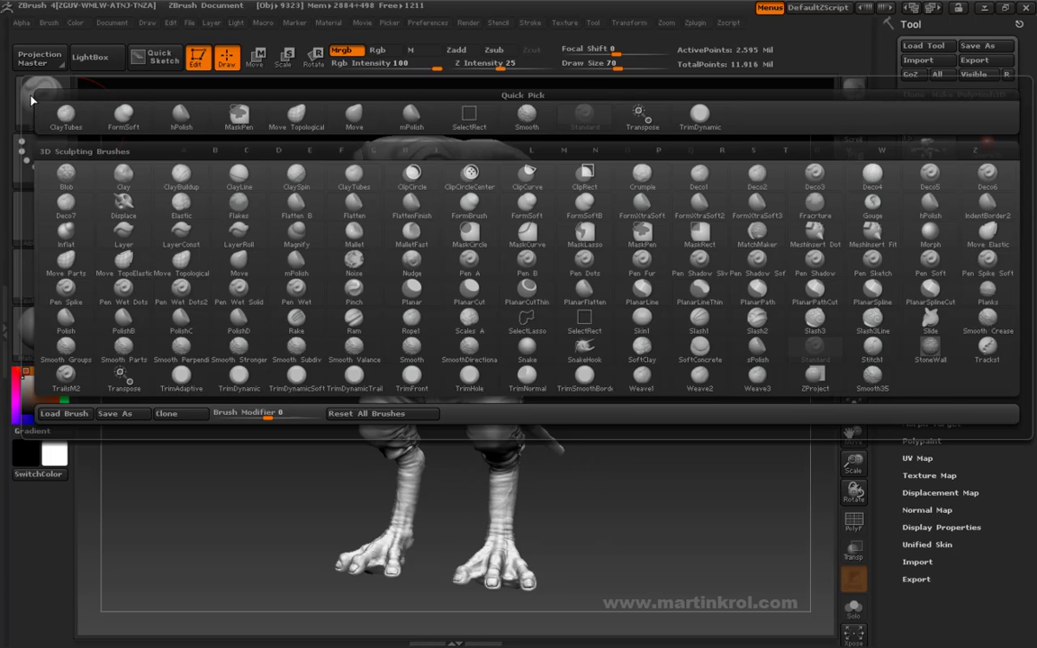
click(54, 109)
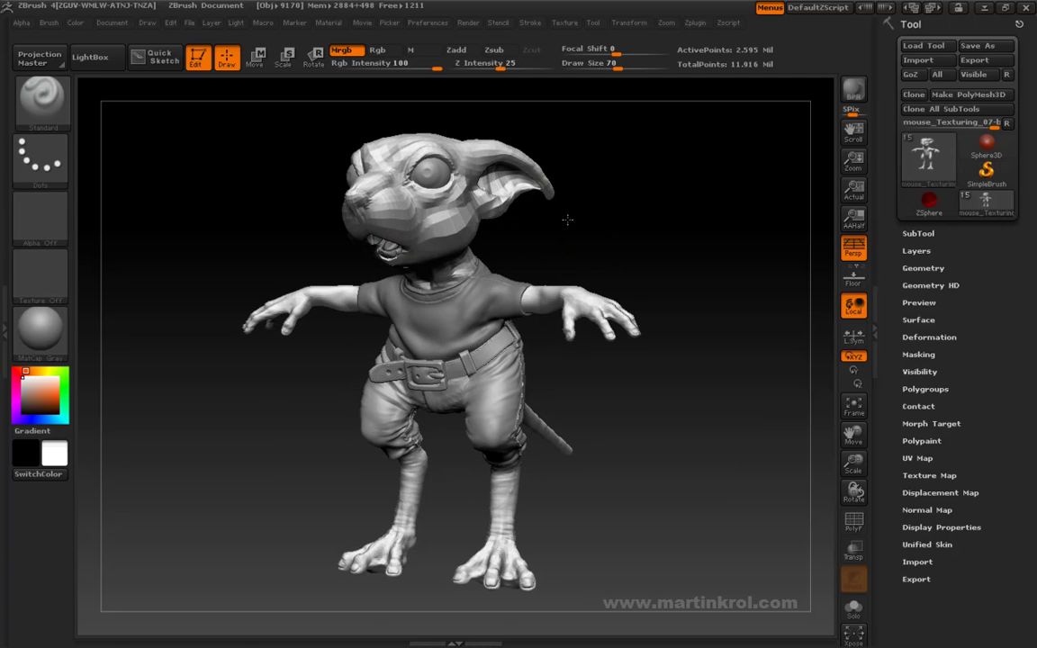
click(530, 23)
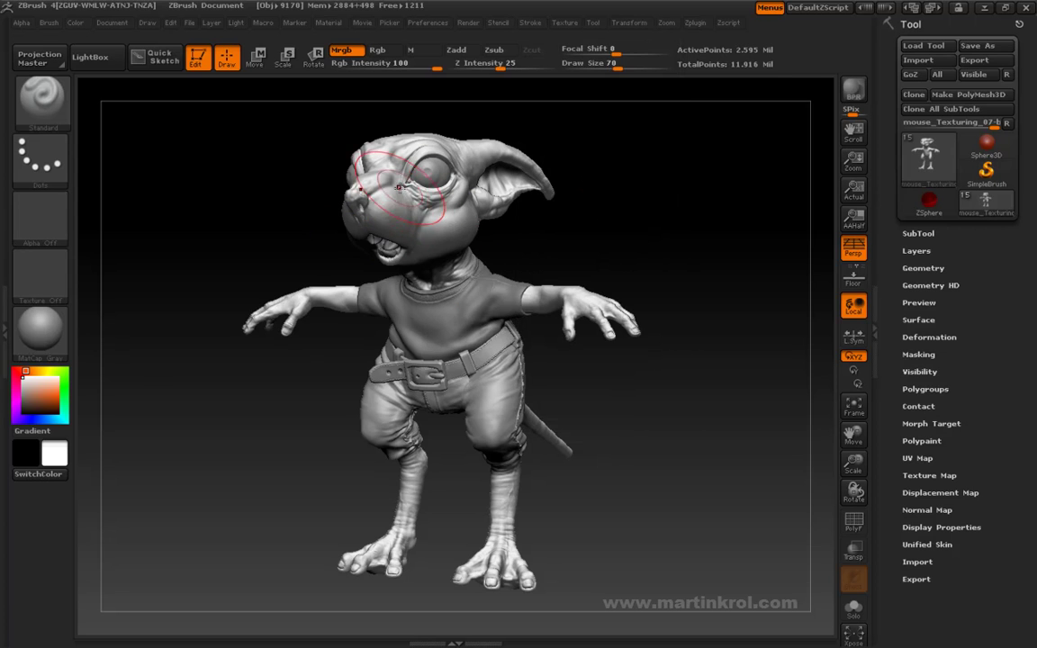
drag(388, 200, 413, 221)
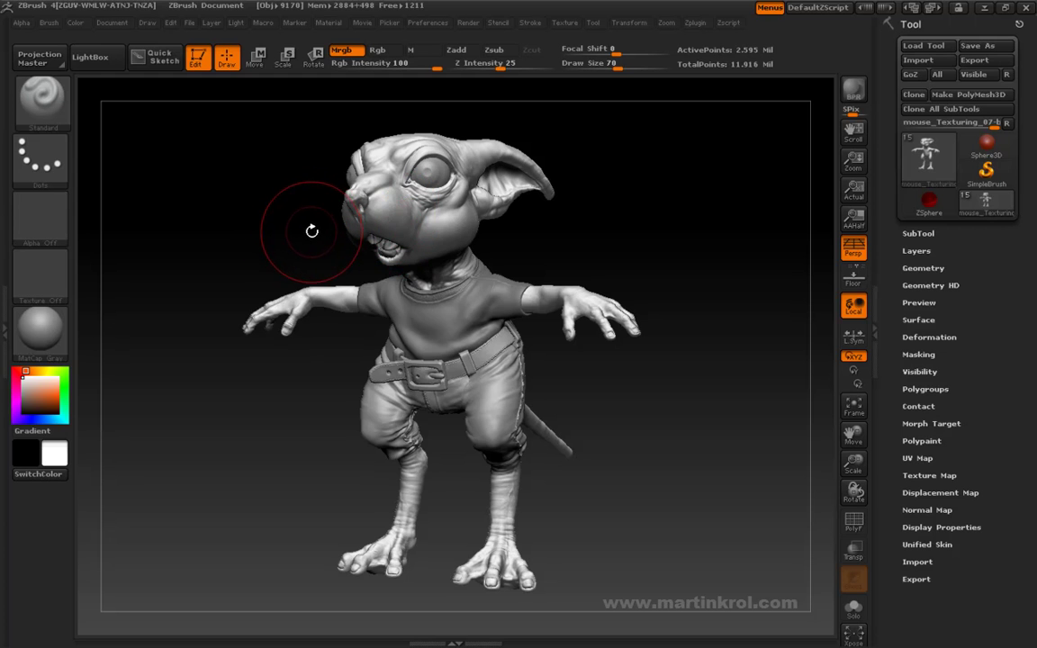
drag(302, 222, 293, 208)
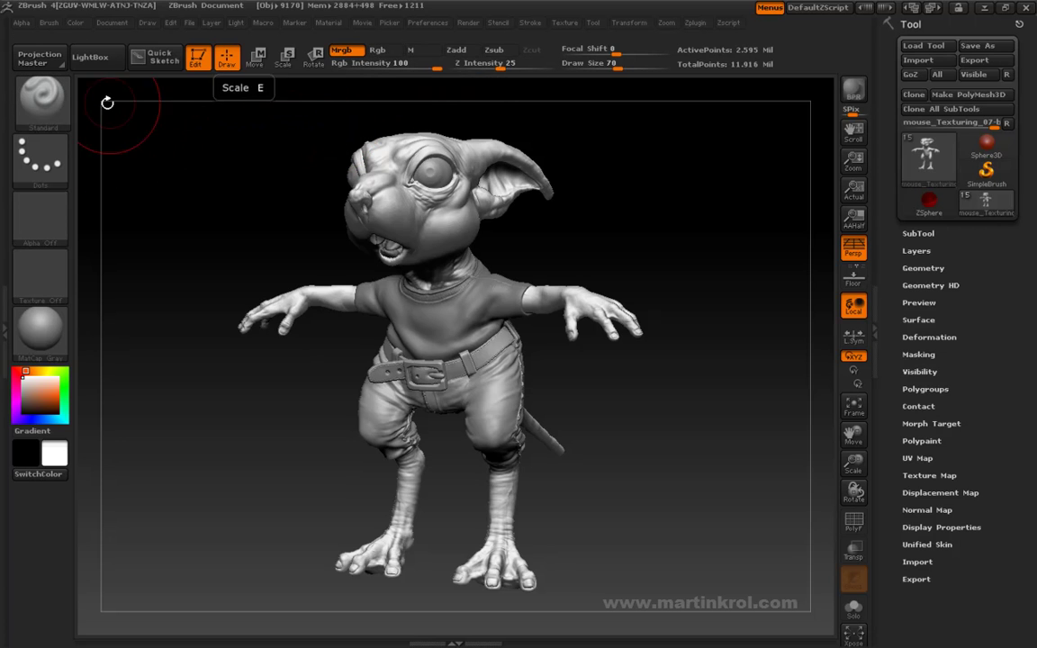
Switch the Standard brush from the Mrgb channel to Rgb so that it applies only color.
click(463, 51)
click(463, 51)
click(379, 51)
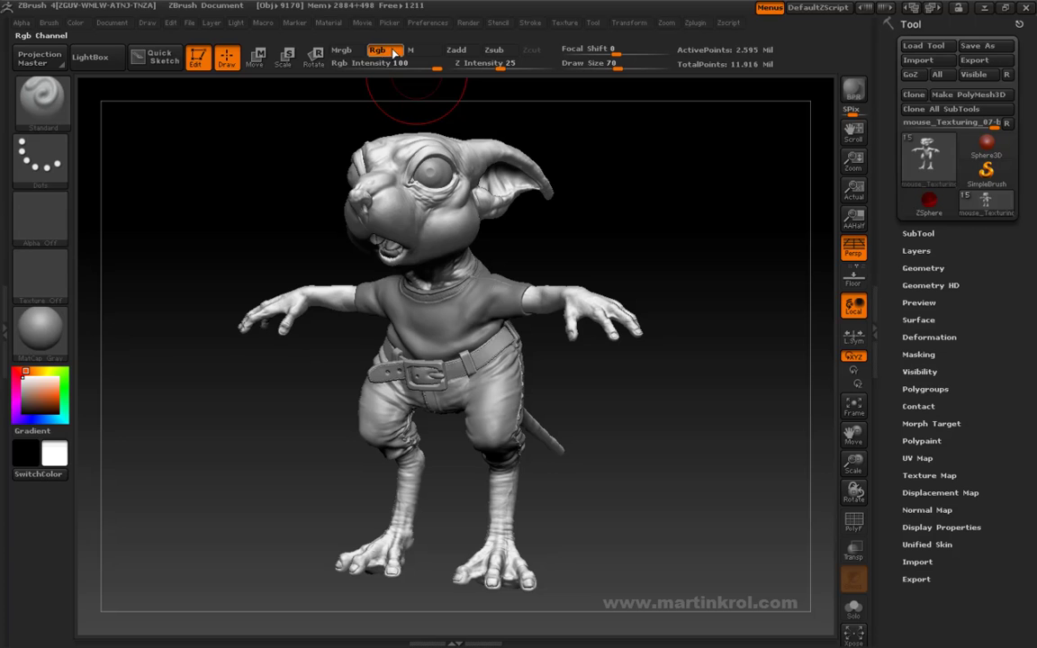
drag(289, 104, 76, 329)
drag(150, 273, 143, 267)
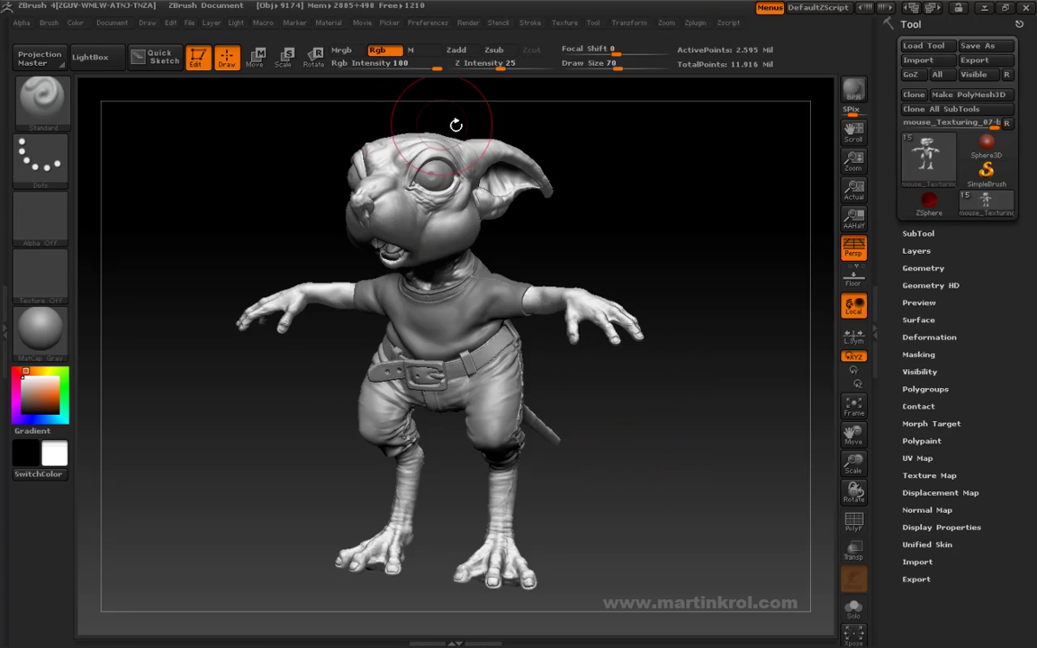
drag(200, 285, 275, 282)
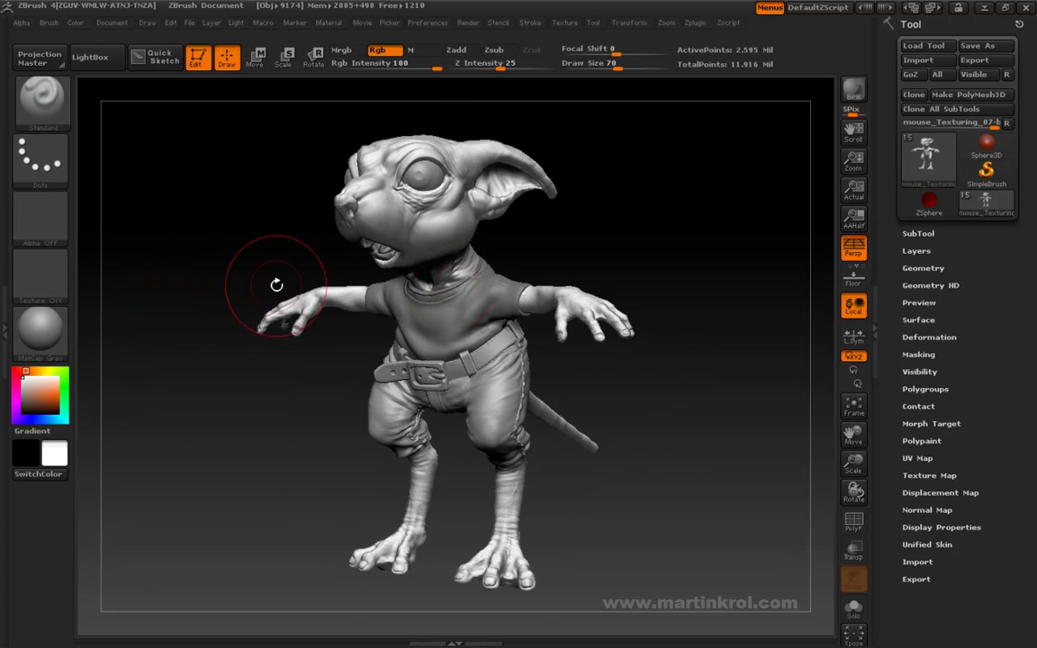
Show the model's list of subtools and select the shirt subtool Extract9_1.
drag(655, 231, 792, 236)
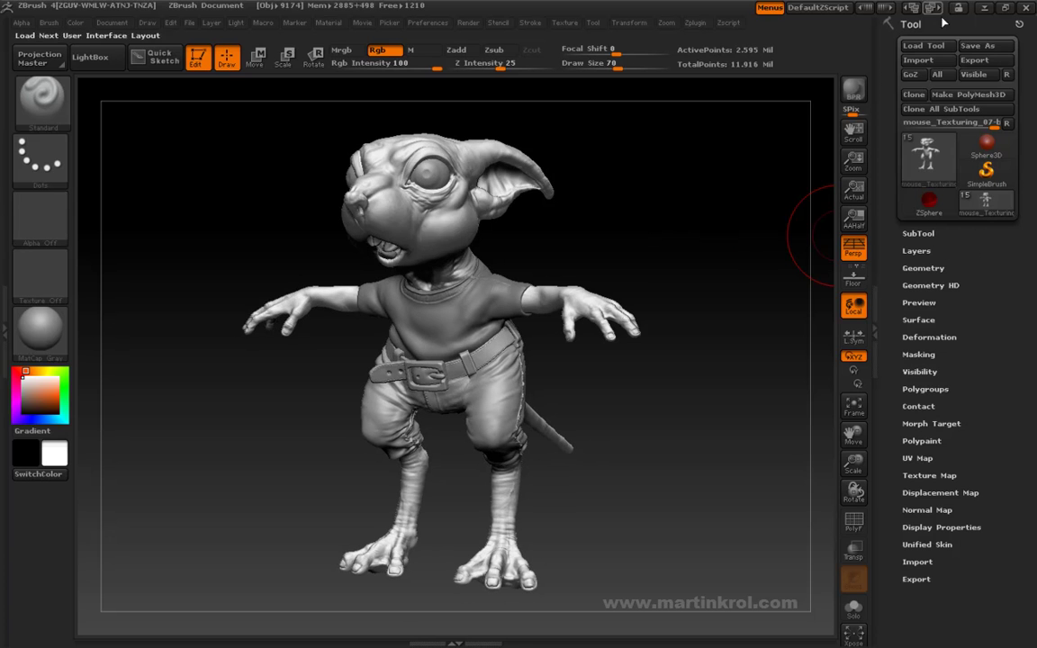
click(927, 233)
drag(901, 213, 886, 315)
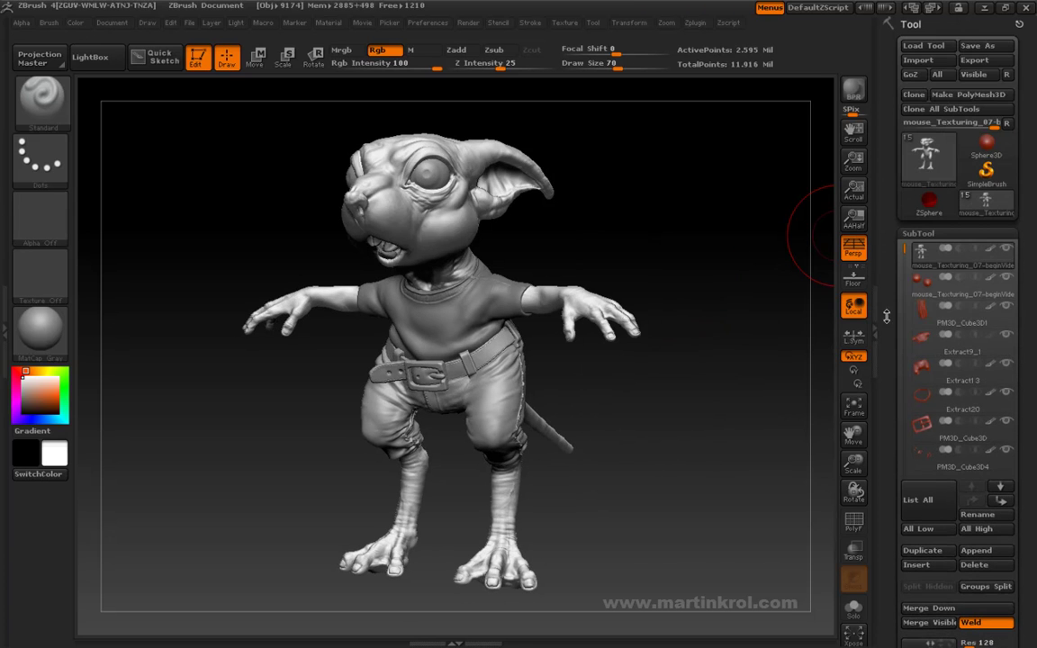
click(924, 342)
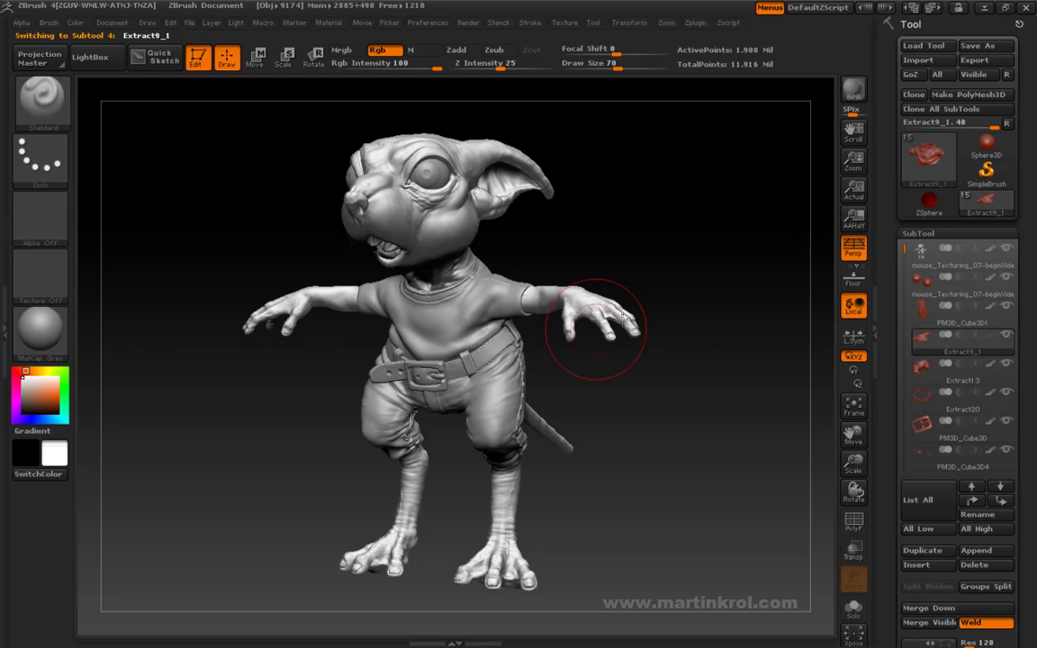
Preview the model with the MatCap WedClay01 material.
click(40, 329)
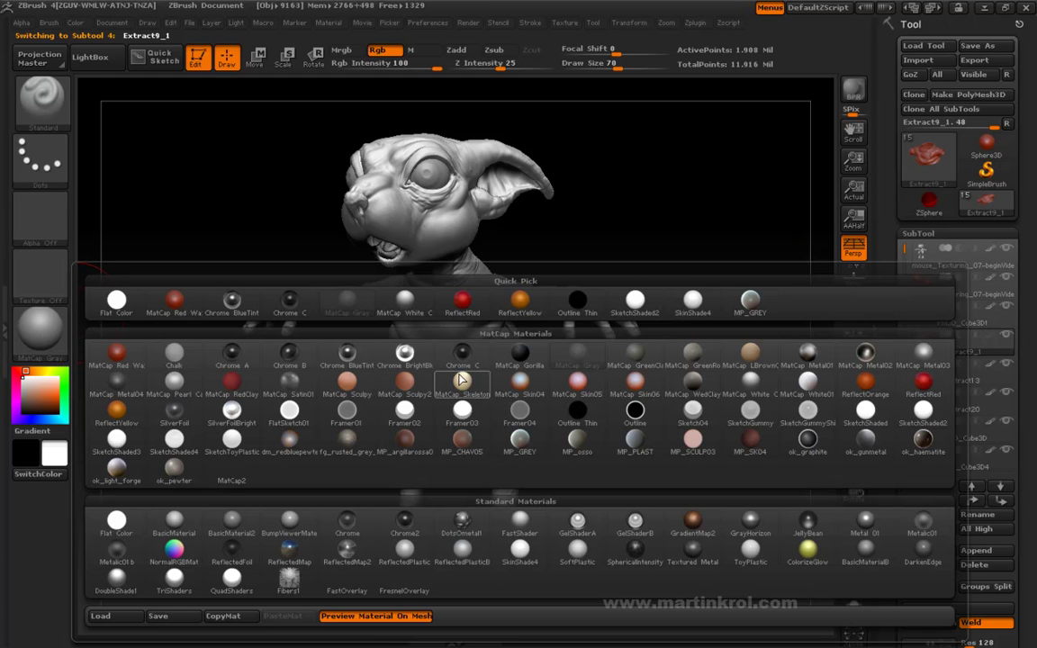
click(691, 382)
click(63, 335)
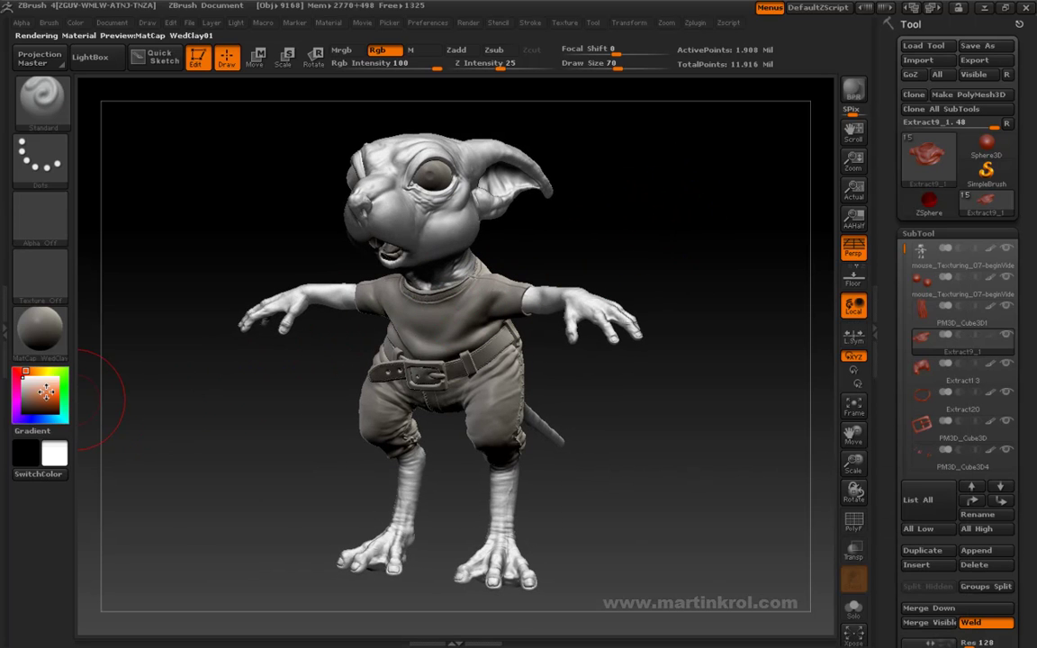
Choose a muted brownish orange as the color for the shirt.
mouse_move(45, 394)
mouse_down()
mouse_move(49, 405)
mouse_move(39, 396)
mouse_up()
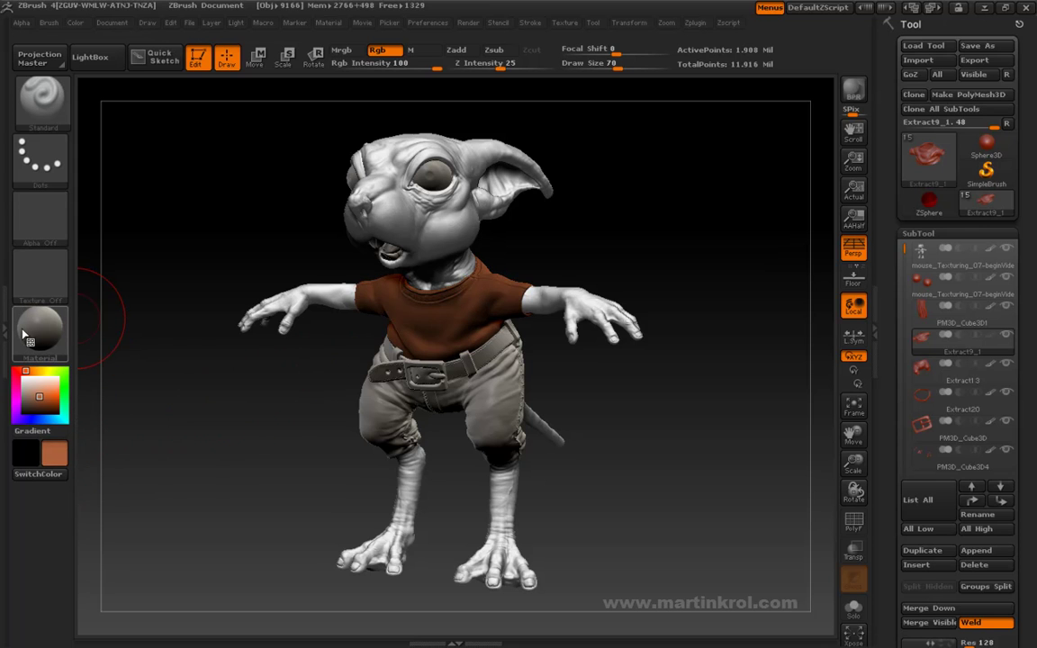
mouse_move(35, 338)
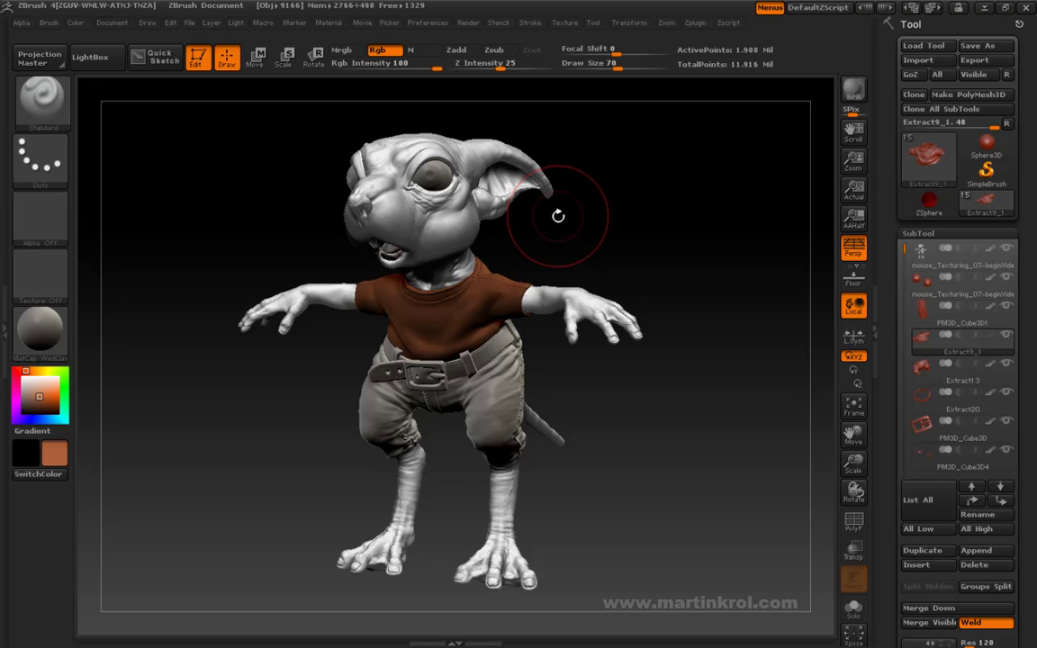
drag(563, 224, 551, 241)
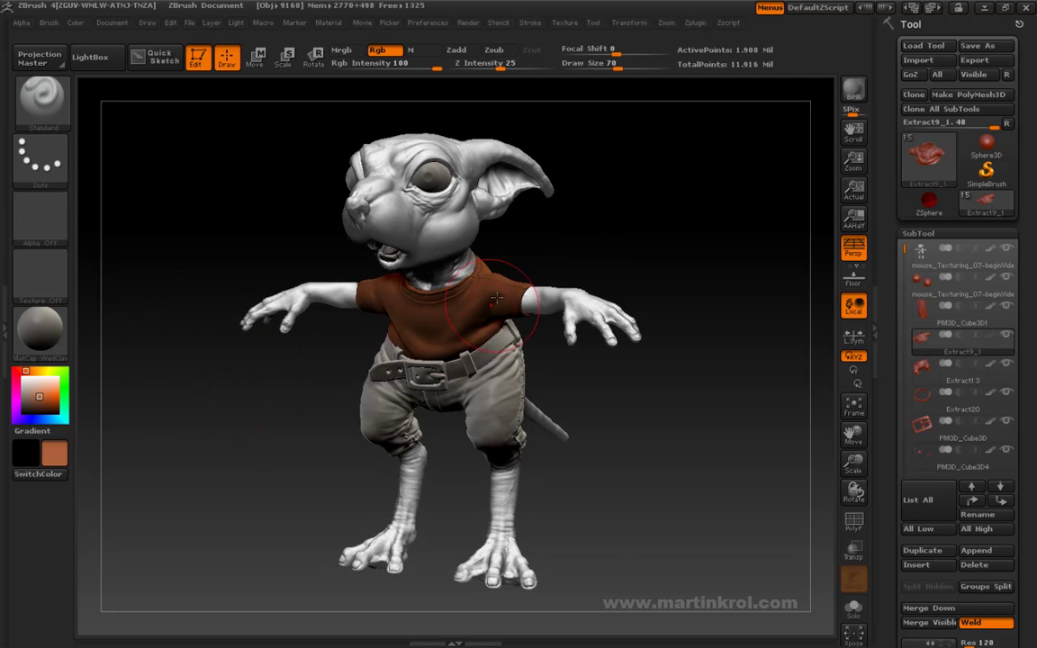
Apply the Flat Color material to show the shirt's pure color without shading.
click(54, 340)
mouse_move(187, 441)
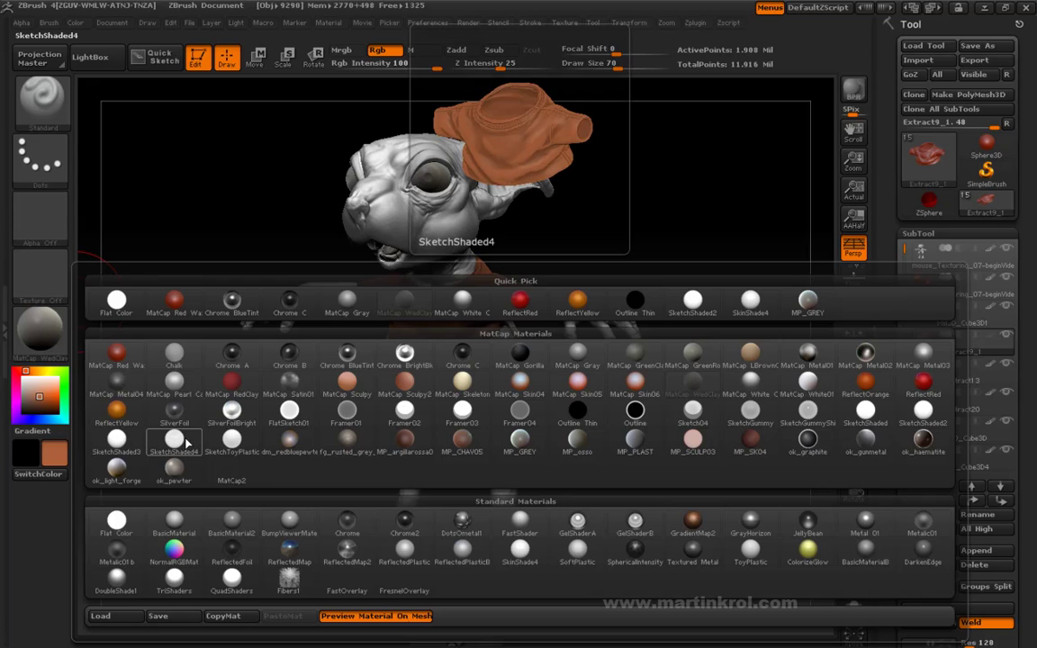
click(116, 520)
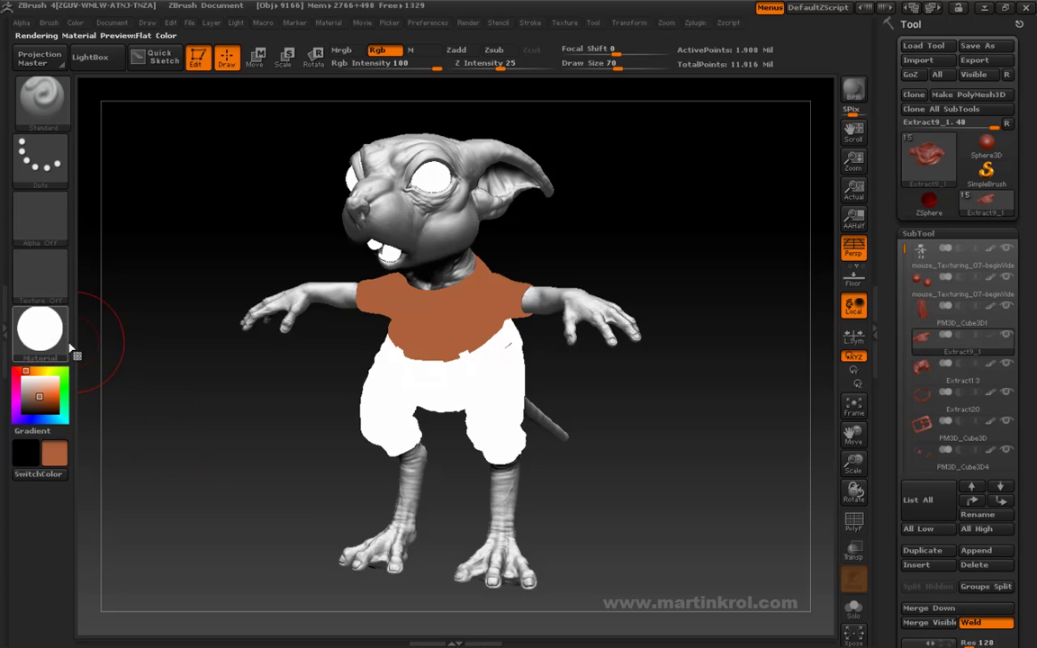
click(37, 330)
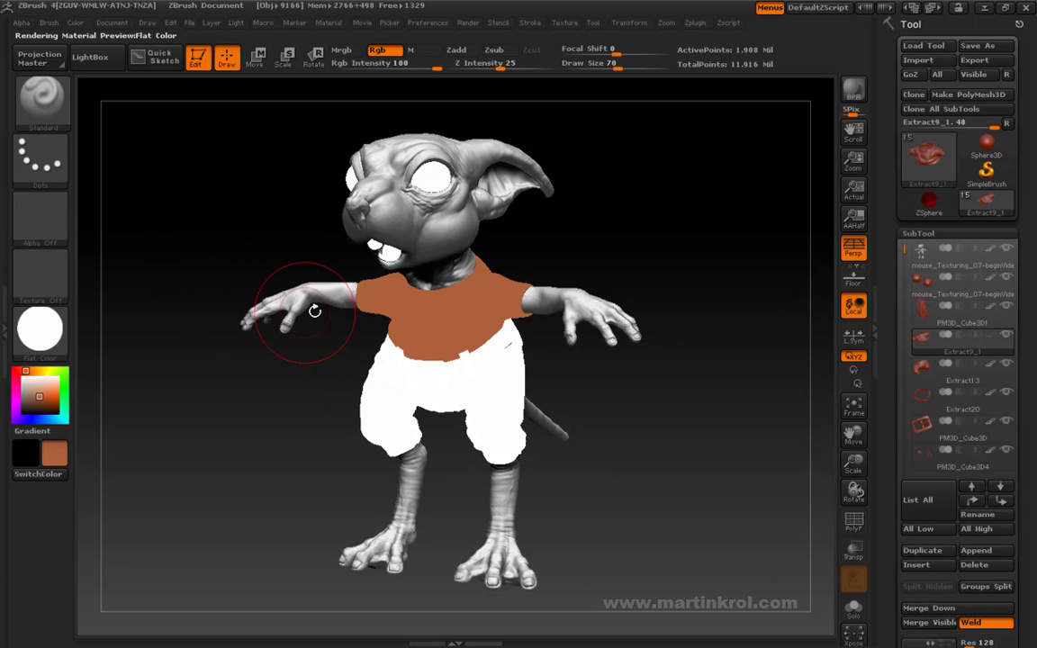
mouse_move(51, 333)
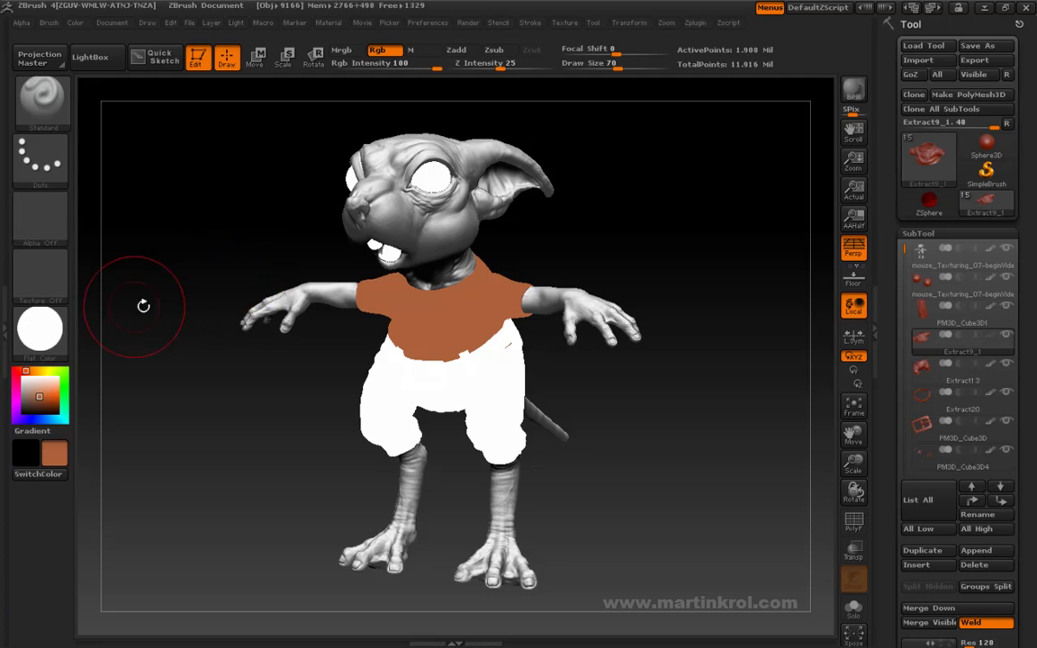
Switch the material to MatCap White Cavity to preview the colored shirt with shading.
click(45, 332)
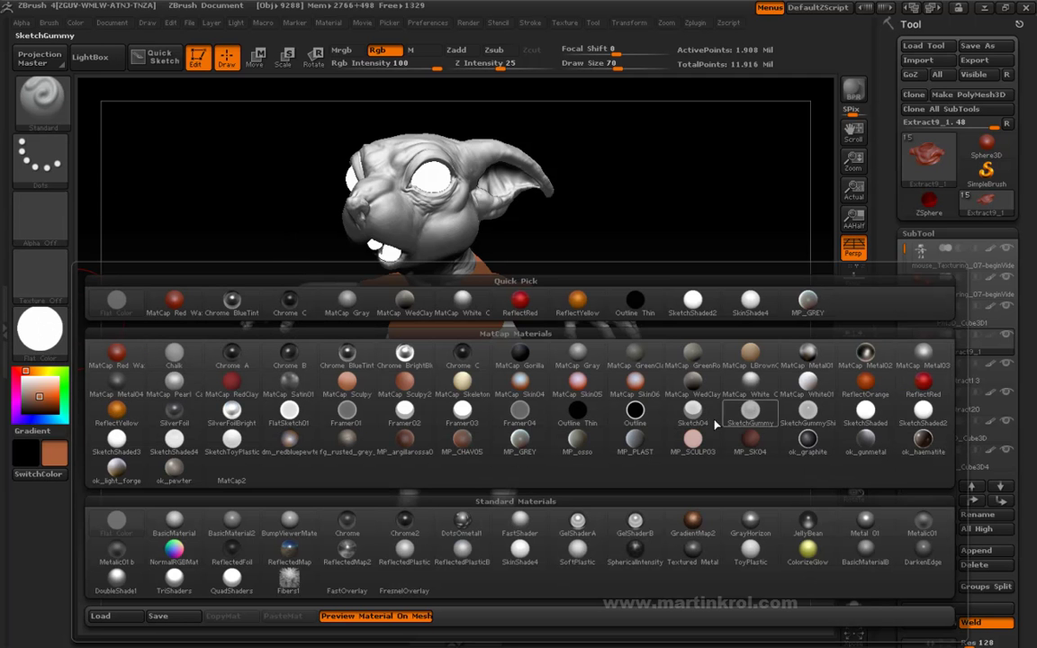
click(748, 383)
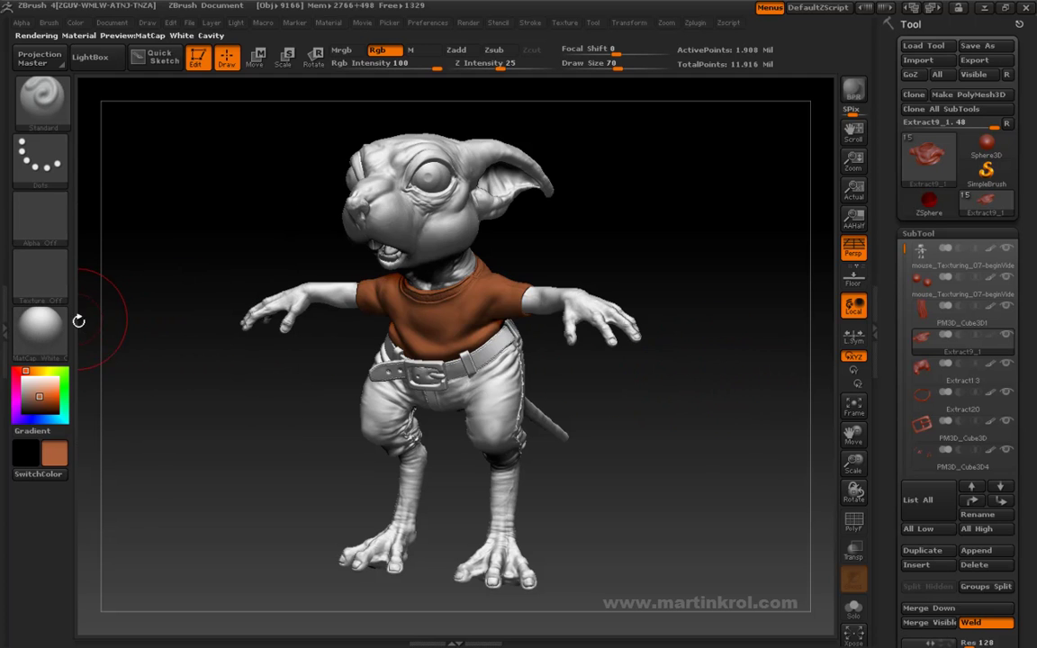
click(39, 323)
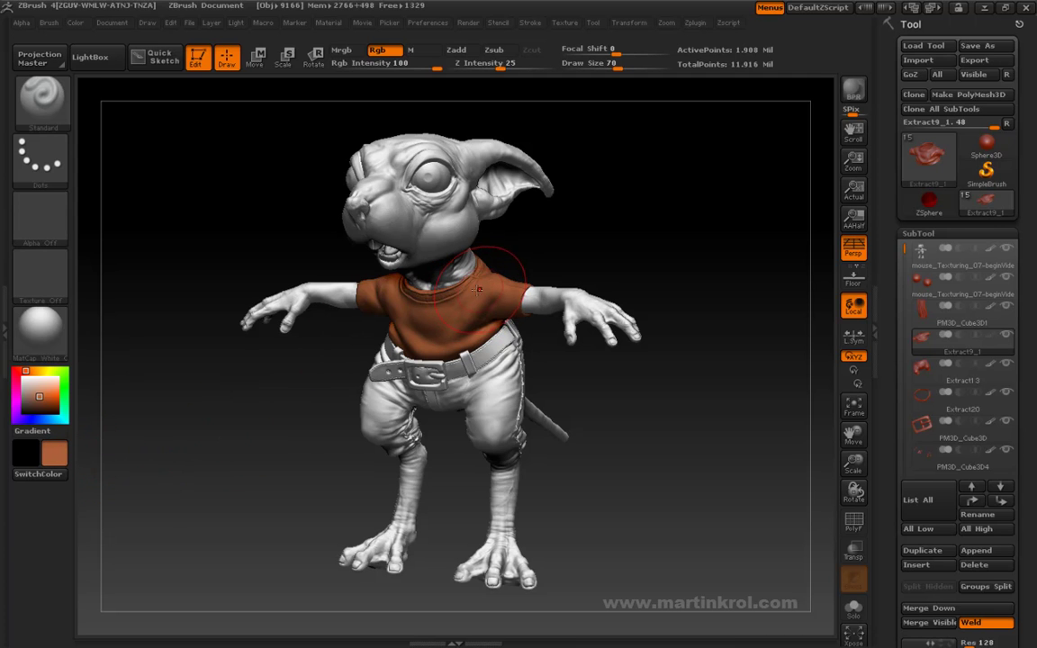
Switch the material to SketchShaded2 and examine the shirt, trousers and eyes from slightly different angles.
click(43, 328)
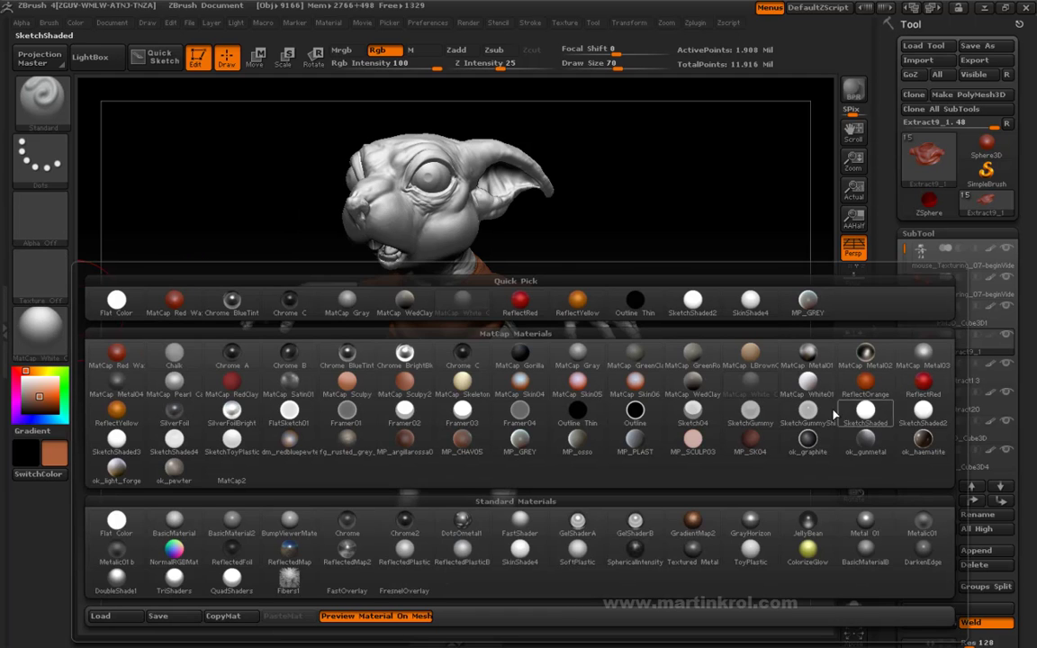
click(922, 412)
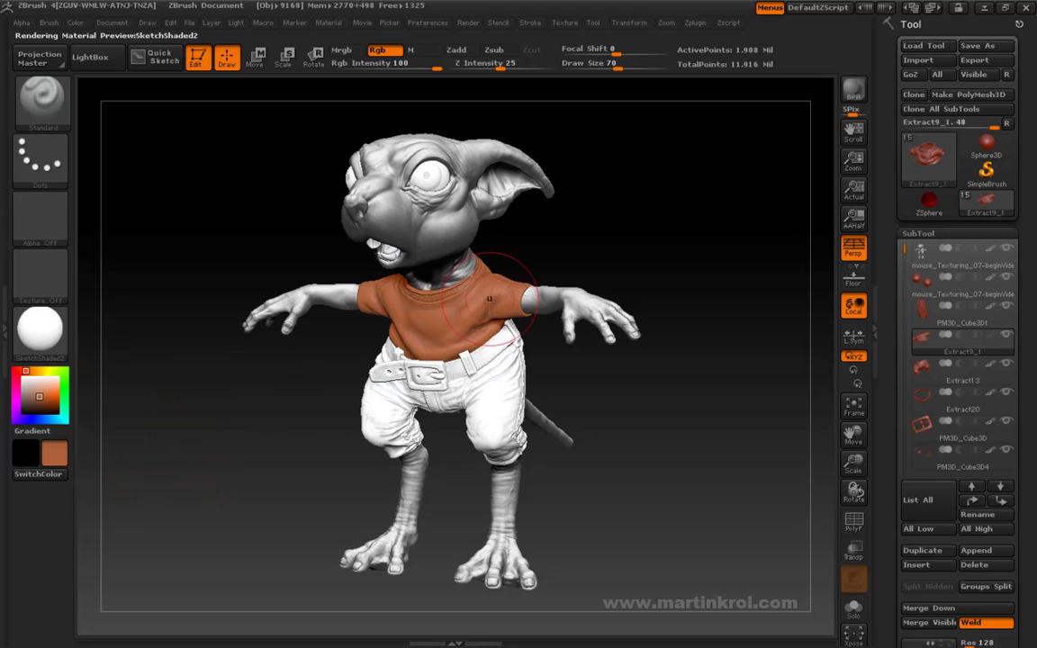
drag(612, 236, 598, 235)
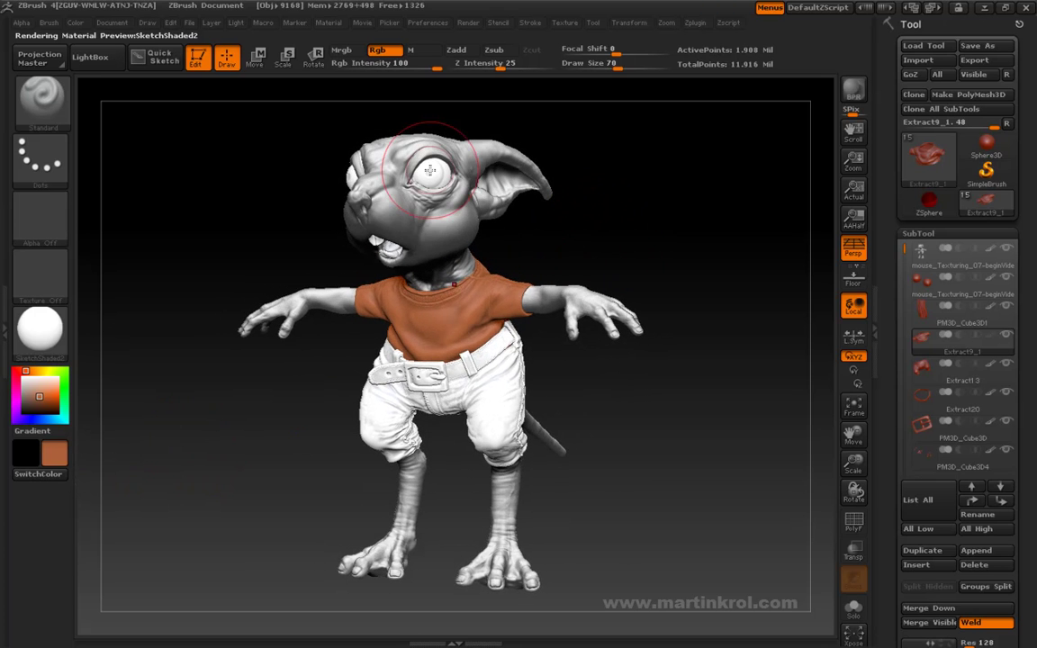
drag(304, 175, 296, 185)
drag(607, 224, 531, 270)
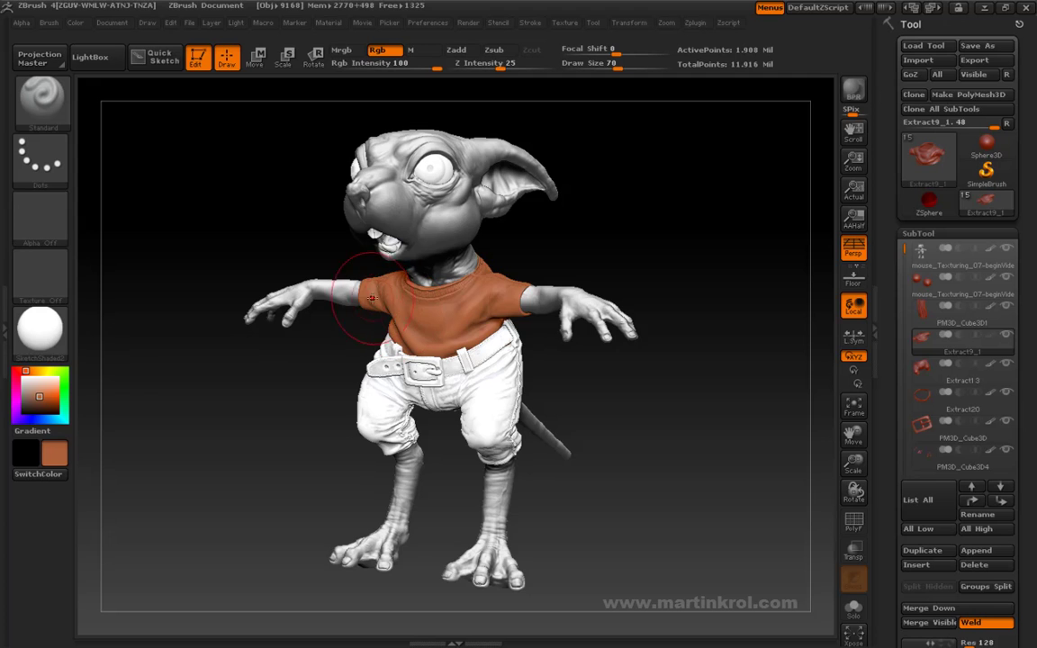
drag(364, 329, 337, 360)
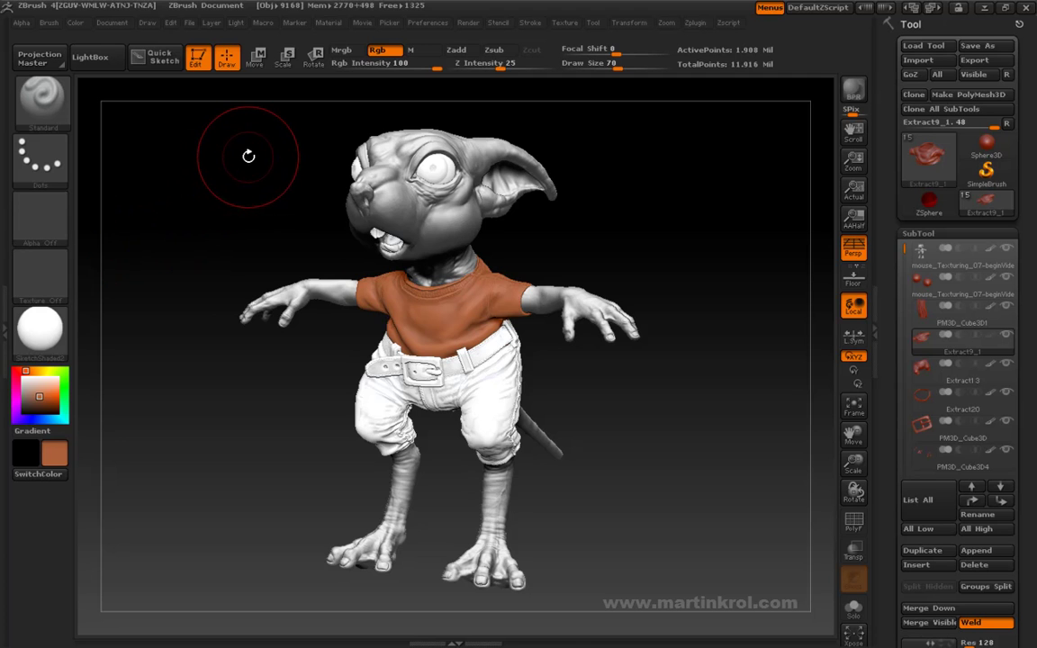
drag(255, 158, 261, 145)
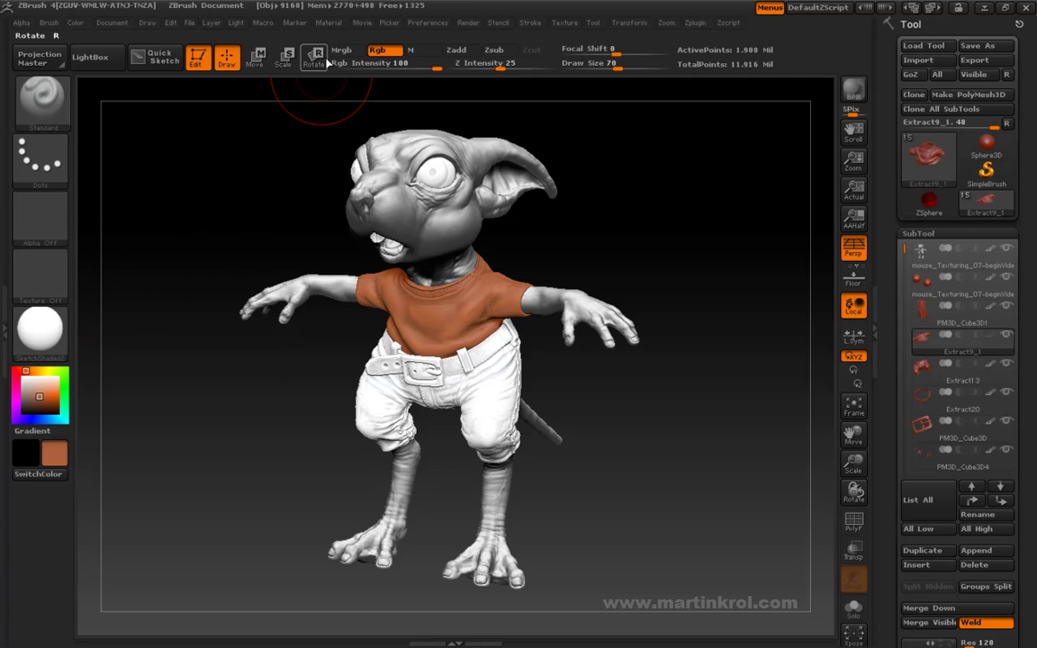
Lower the Cavity Detection of the SketchShaded2 material's S1 shader to near its minimum.
click(328, 23)
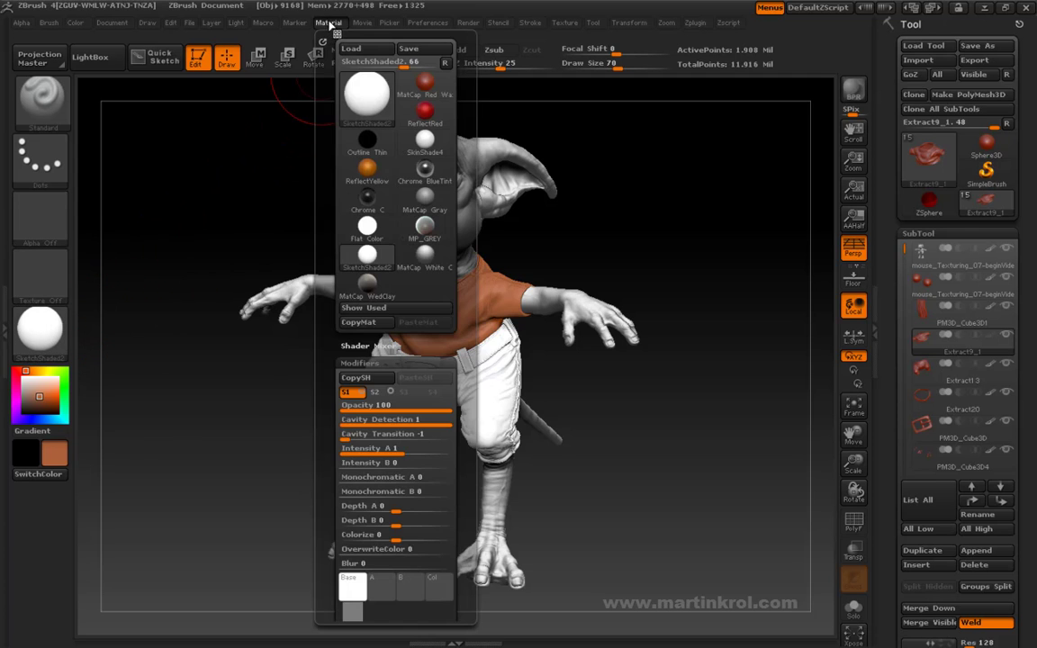
click(385, 420)
drag(349, 419, 347, 420)
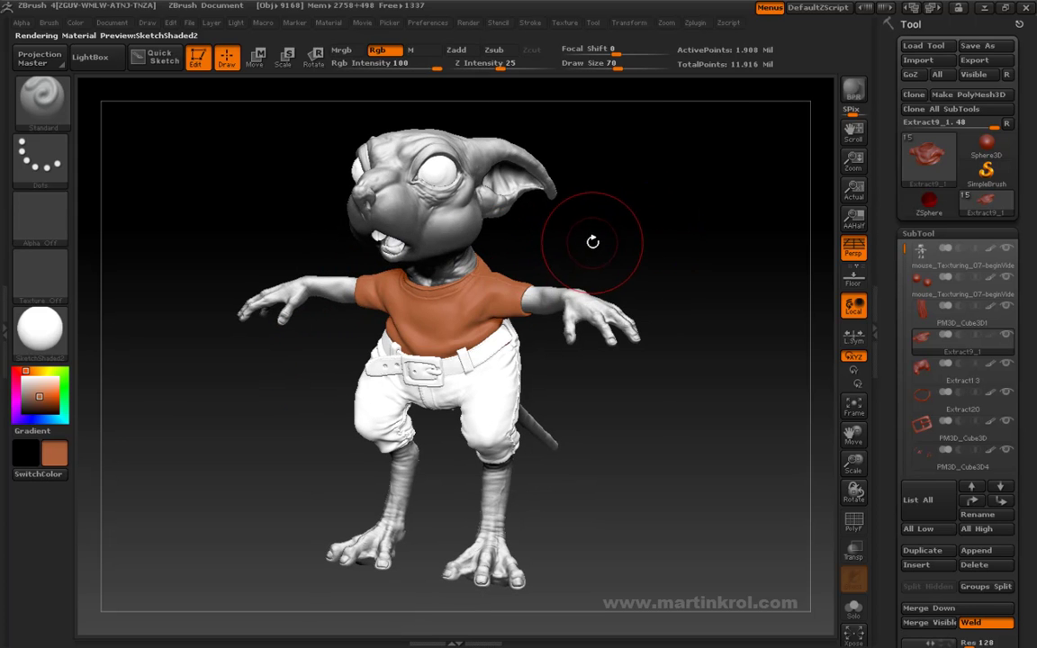
Set the brush draw size to 65 and check the softened shading around the figure.
key(s)
mouse_move(554, 247)
mouse_down()
mouse_move(604, 234)
mouse_move(82, 375)
mouse_up()
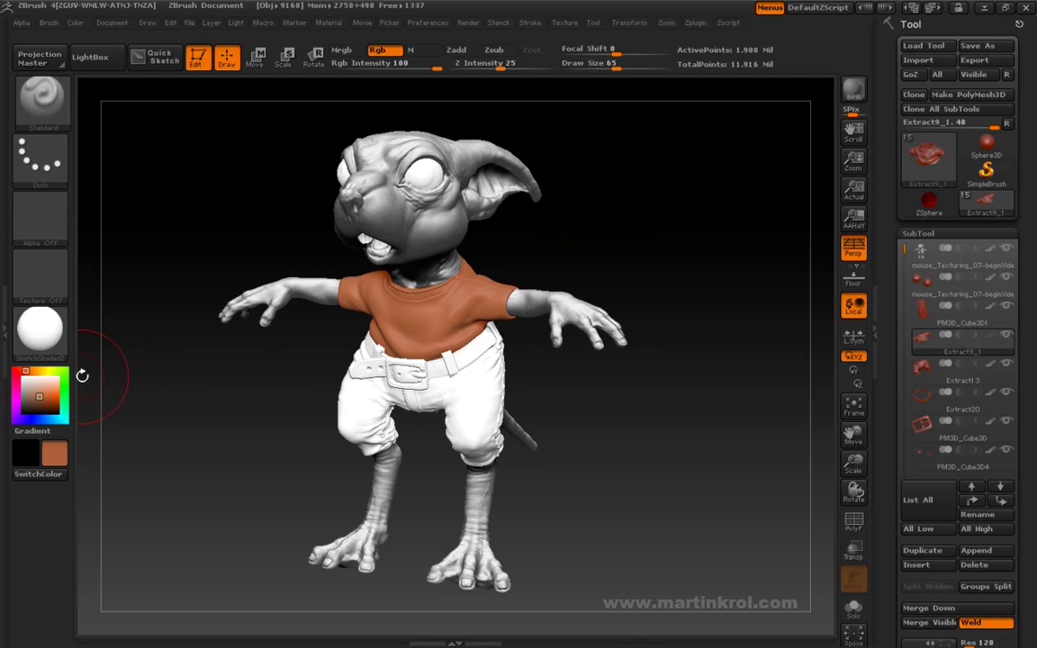
drag(210, 396, 236, 396)
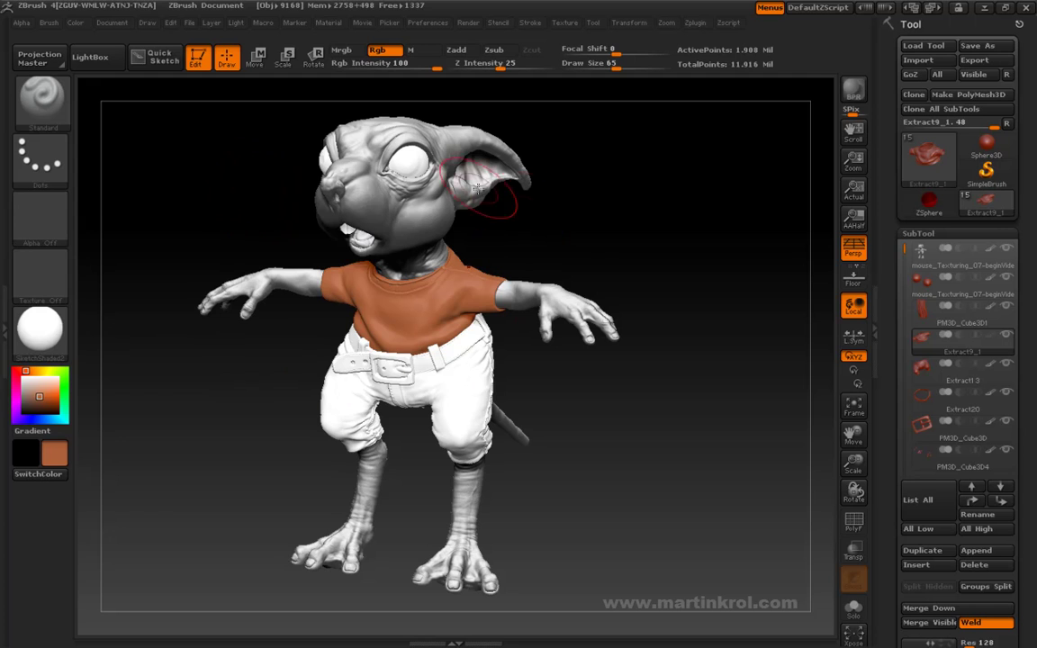
drag(555, 224, 557, 226)
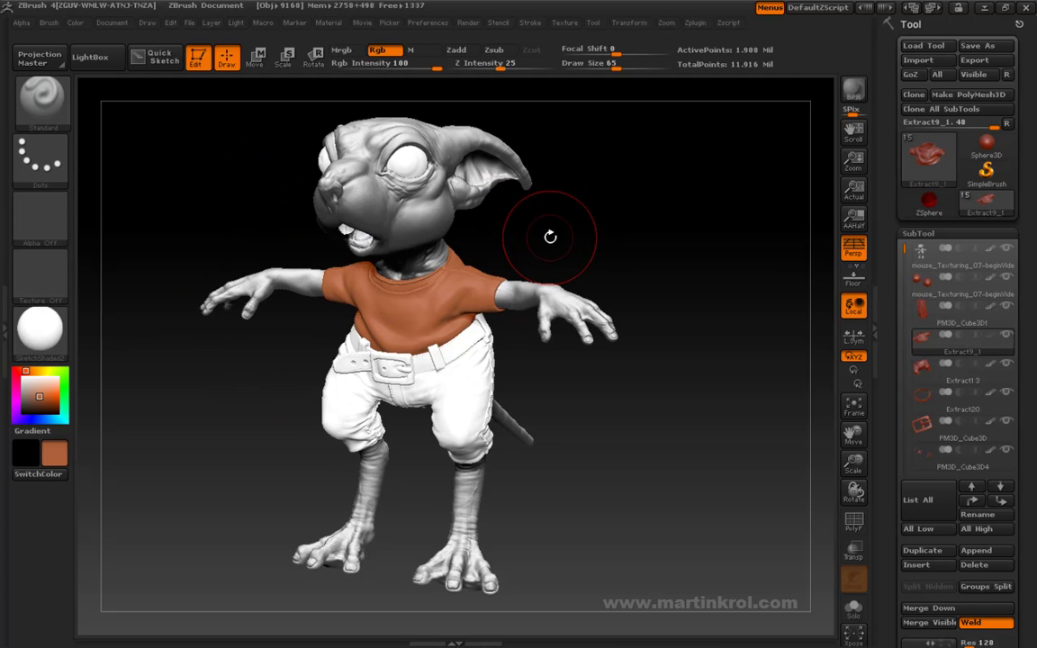